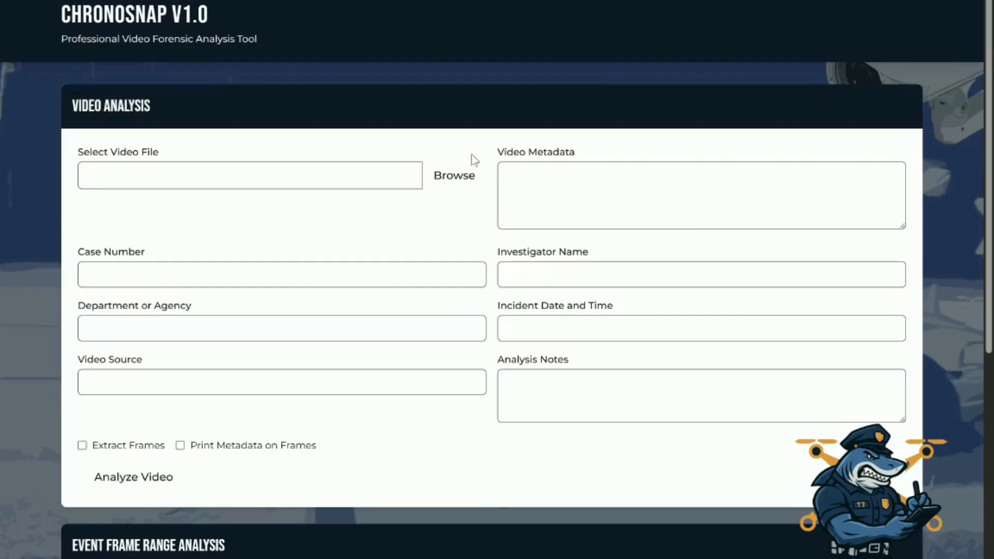
Load the video file 50.9 Skid from the MP4 folder for analysis and look through its metadata
click(457, 193)
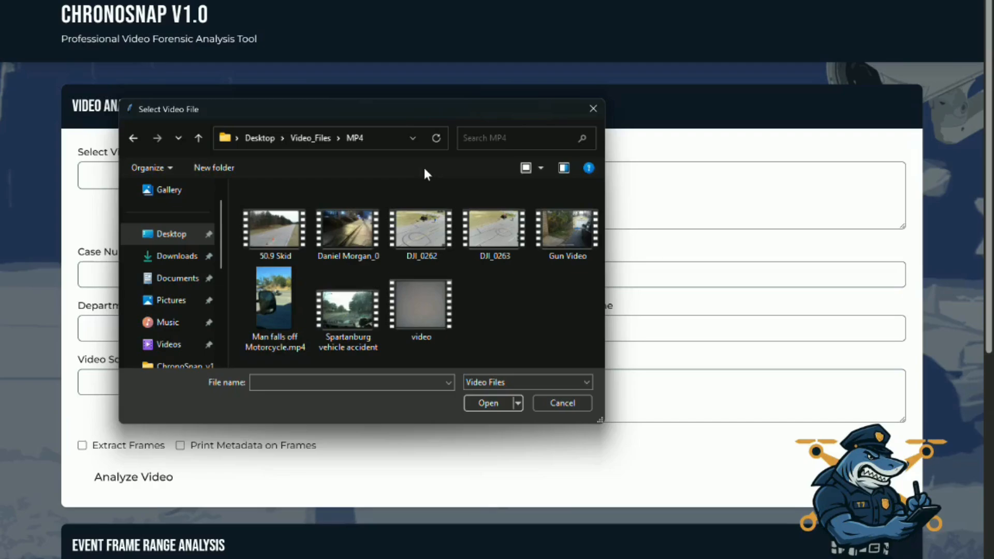
double_click(265, 229)
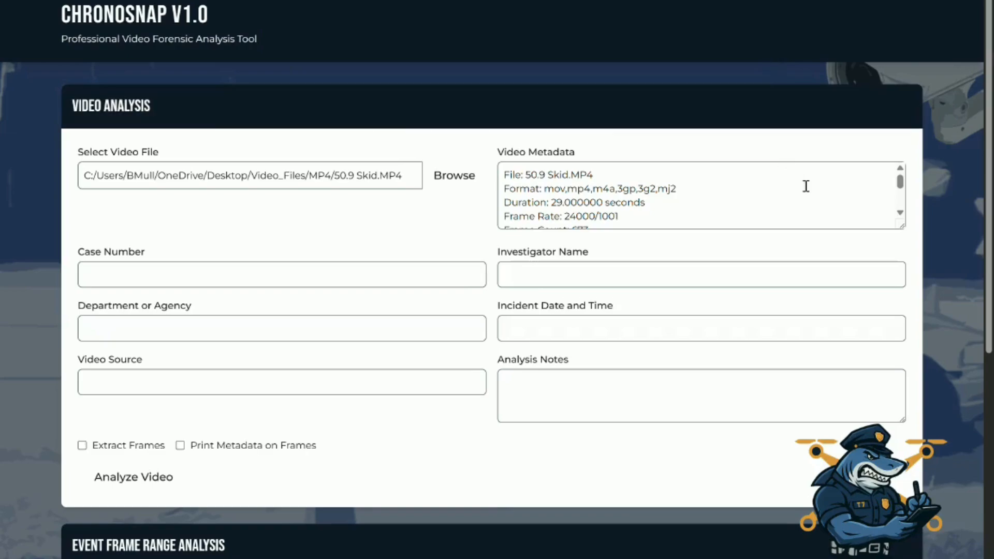
scroll(730, 210, down, 3)
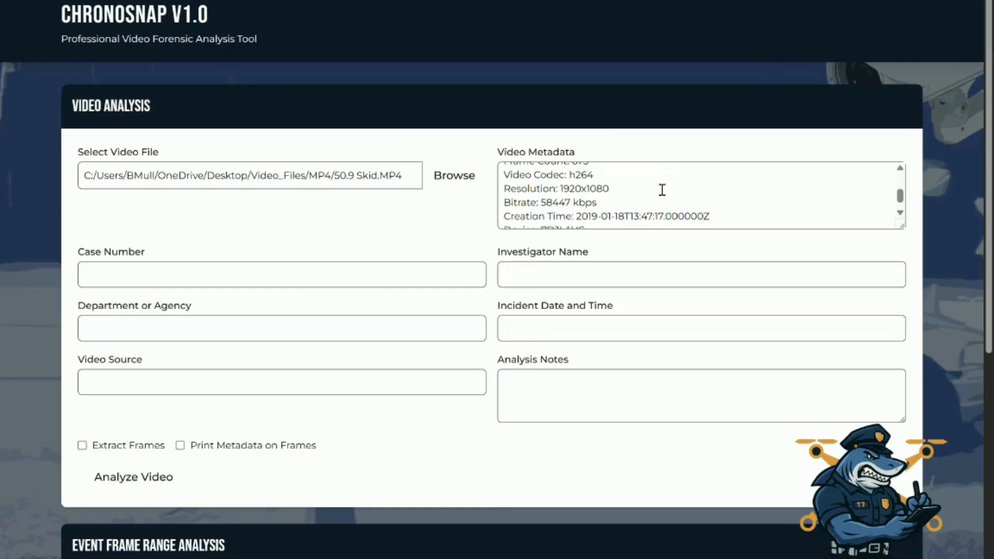
scroll(664, 212, up, 3)
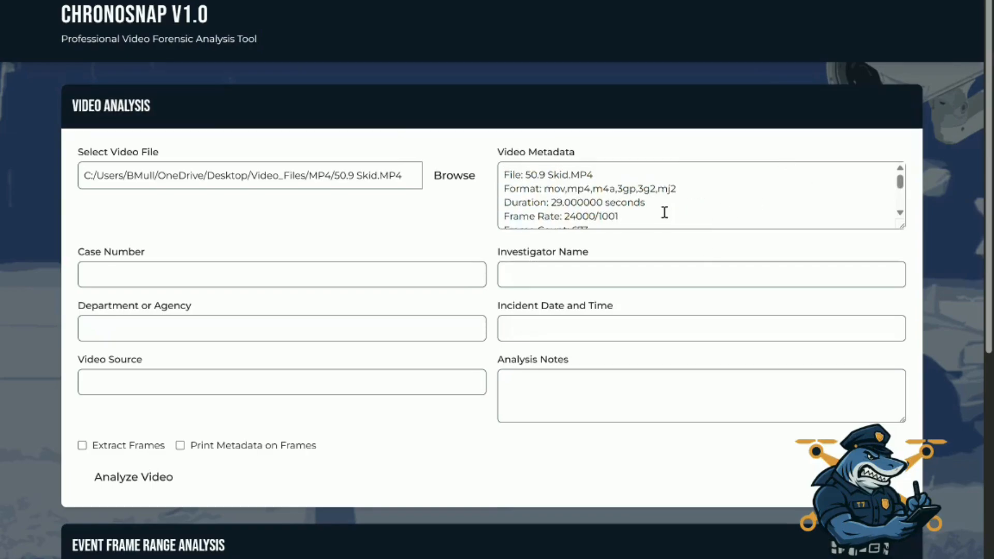
Enter Internal_Testing_Skid as the case number and fill in the investigator's name
click(362, 282)
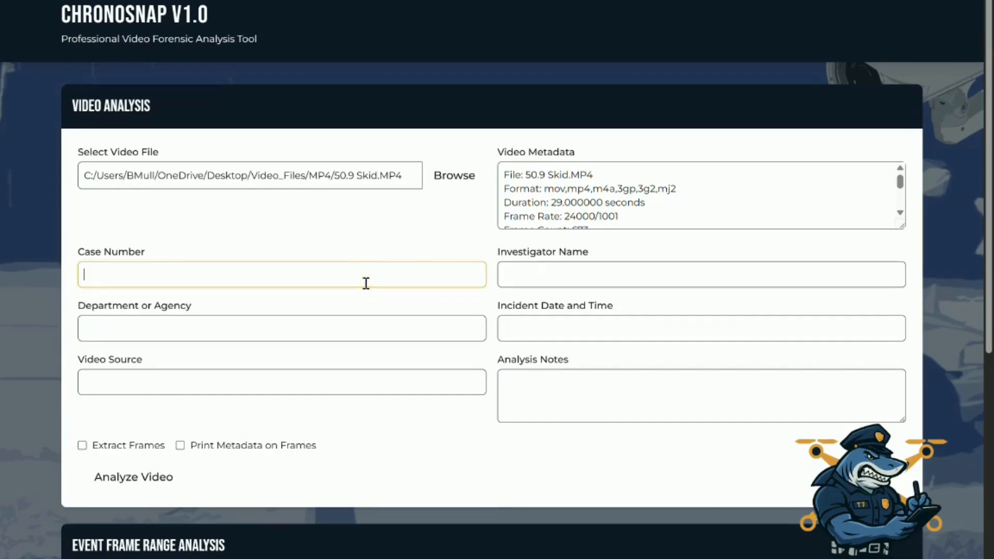
text(Internal_Testing_Skid)
key(Tab)
Enter Test for the department or agency, incident date and time, video source and analysis notes
key(Tab)
text(Test)
key(Tab)
text(Test)
key(Tab)
text(Test)
key(Tab)
text(Test)
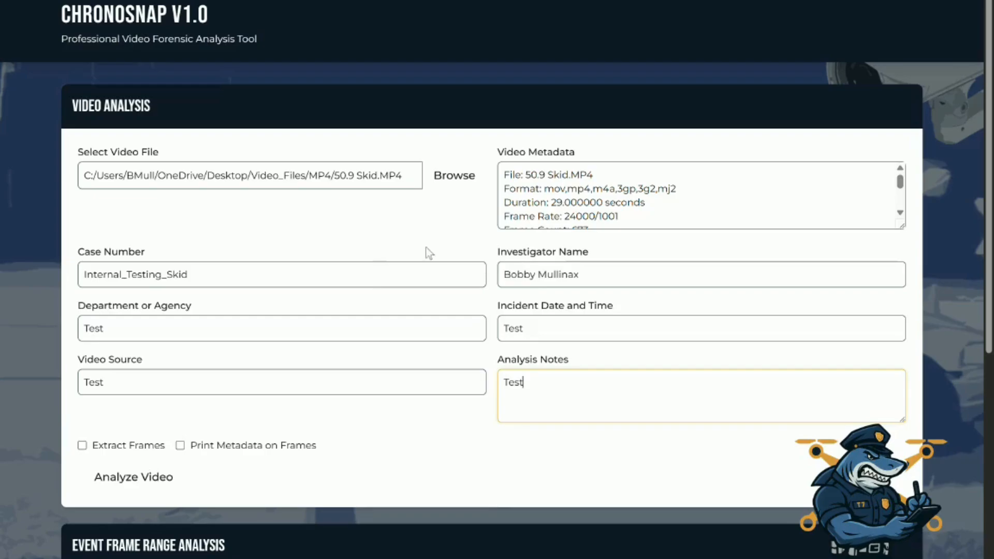
Enable frame extraction, run the video analysis and dismiss its completion message
click(82, 447)
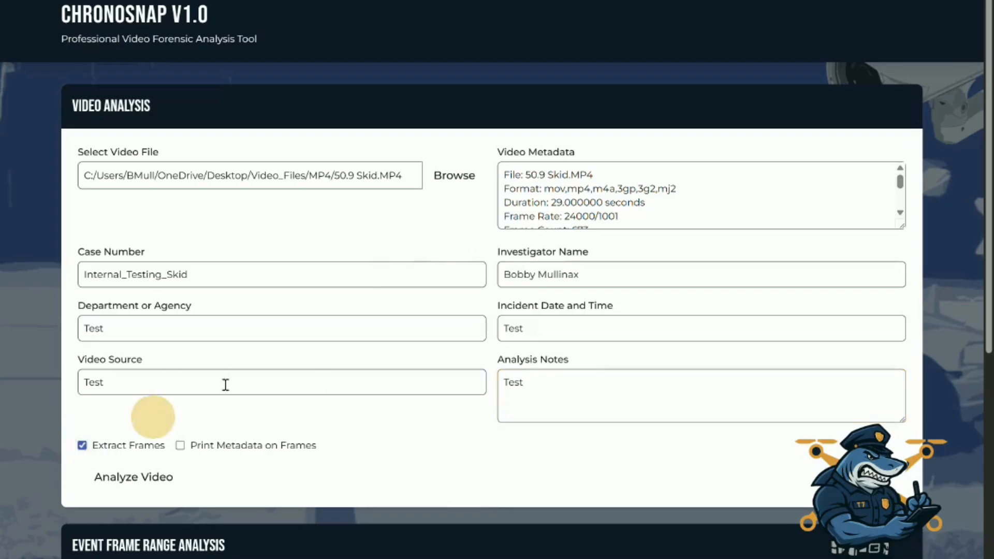
scroll(335, 303, down, 7)
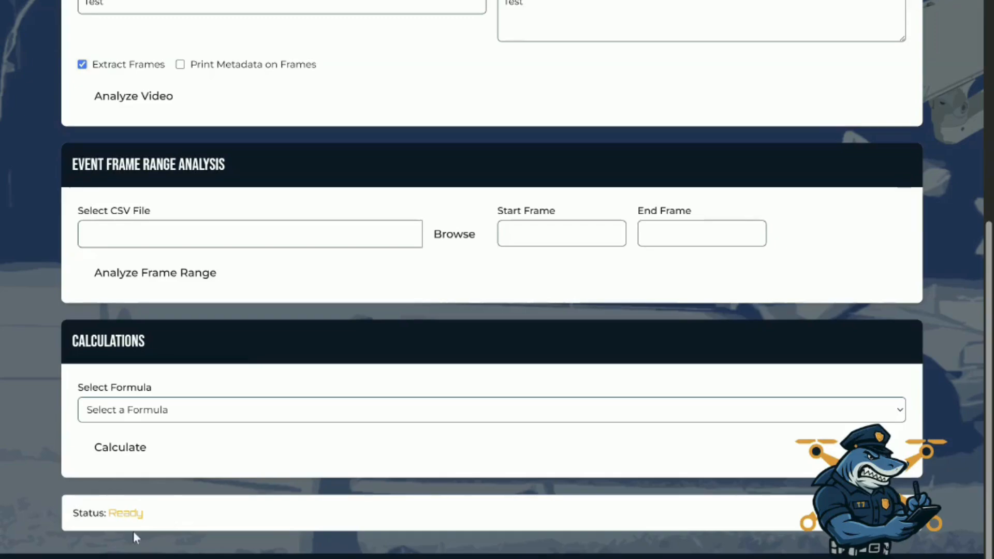
click(136, 104)
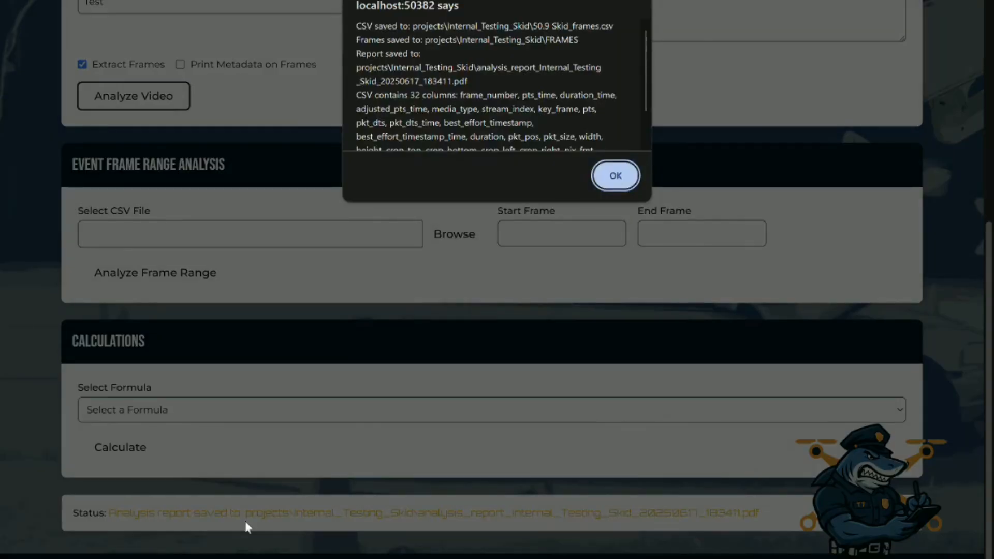
click(616, 179)
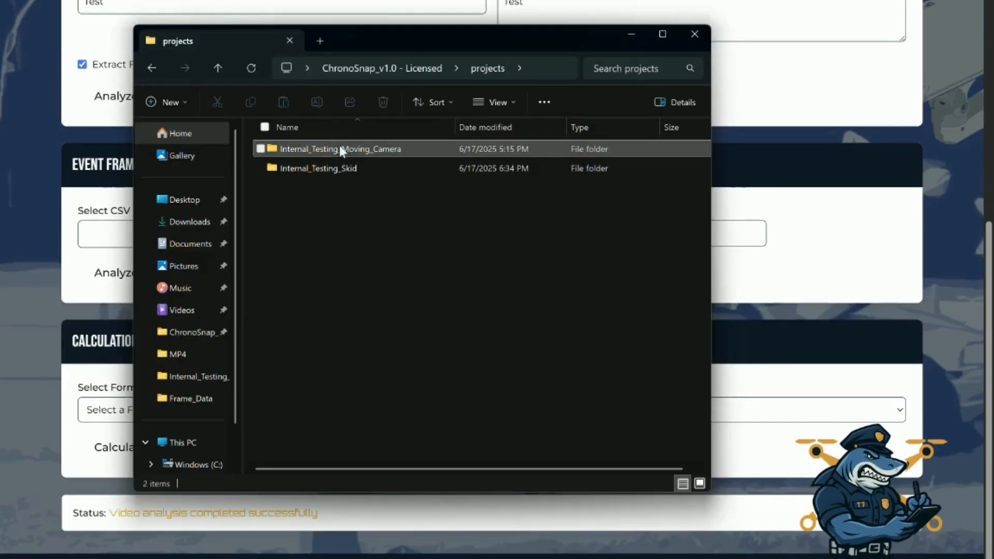
In File Explorer, open the FRAMES folder of the Internal_Testing_Skid project and look through the extracted frames for the passing car
mouse_move(331, 170)
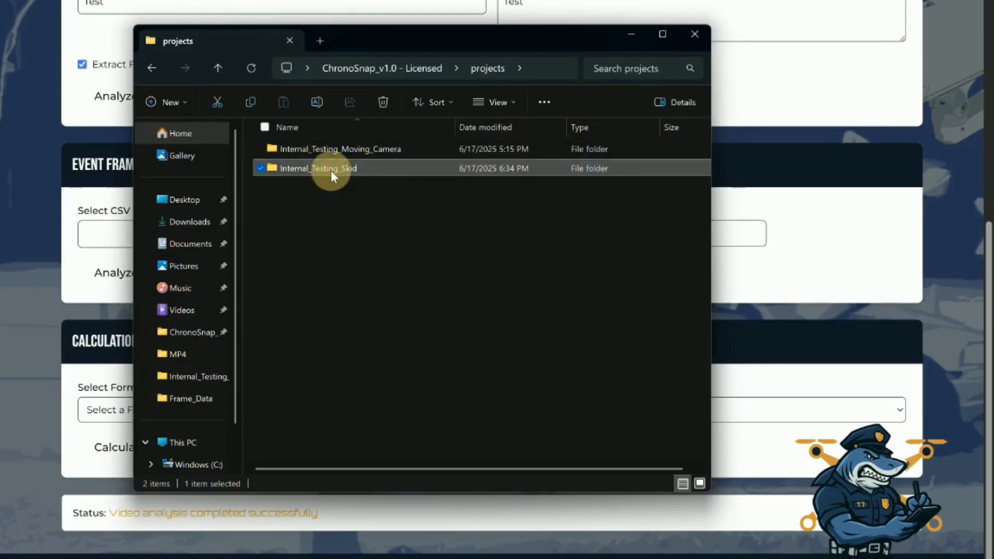
double_click(331, 170)
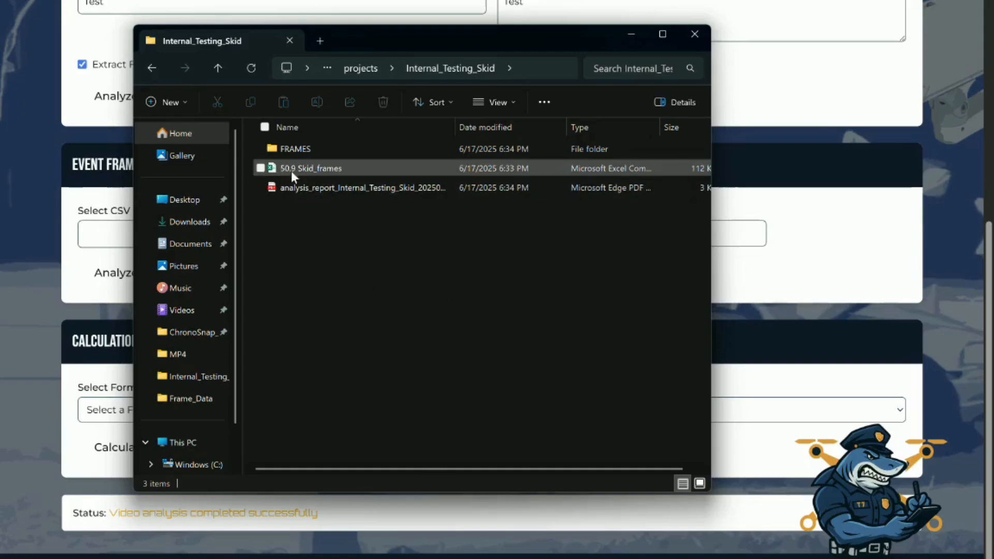
mouse_move(303, 173)
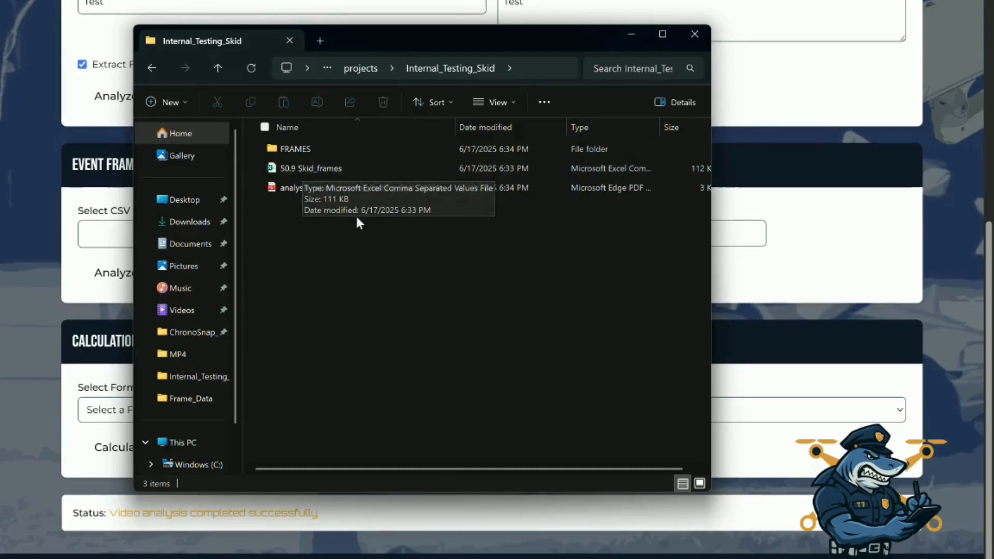
double_click(290, 149)
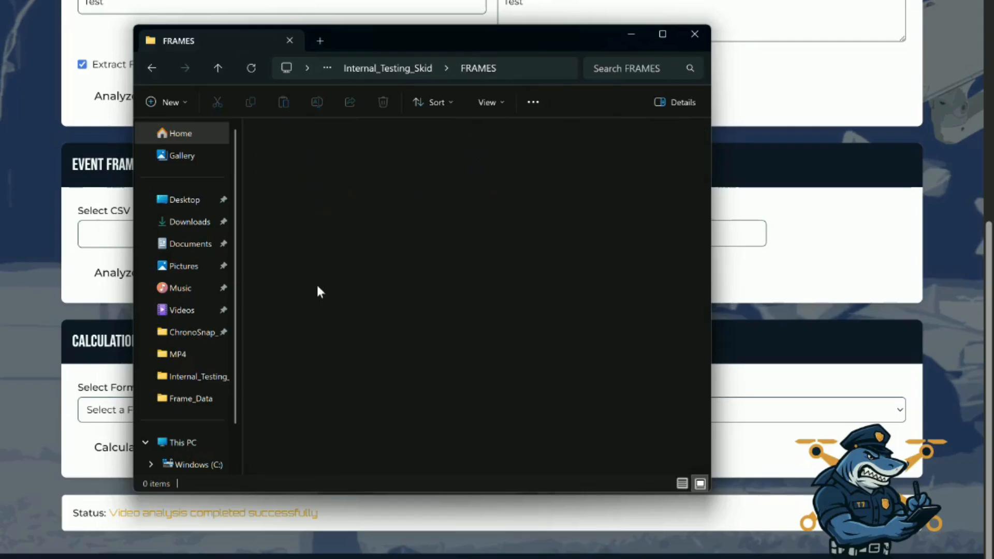
mouse_move(318, 291)
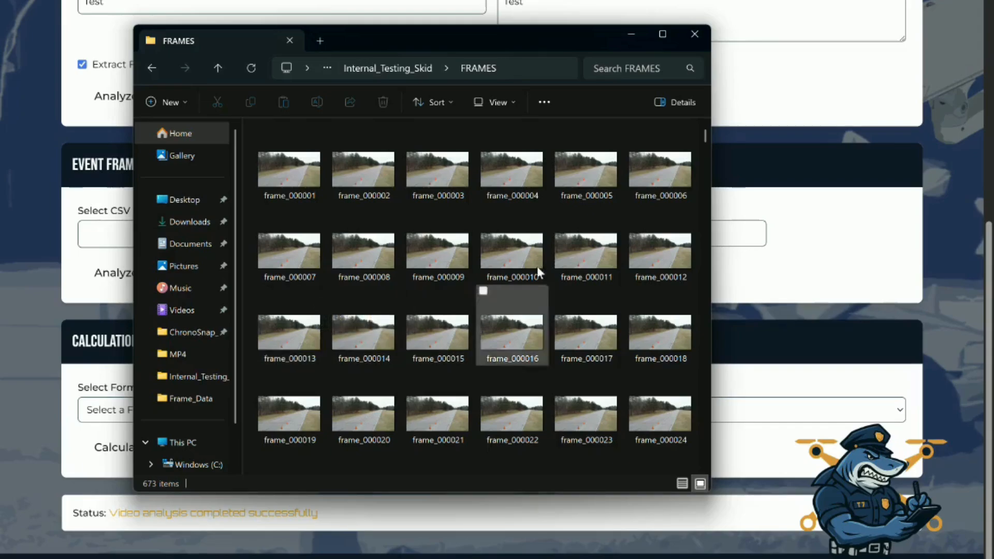
scroll(513, 300, down, 10)
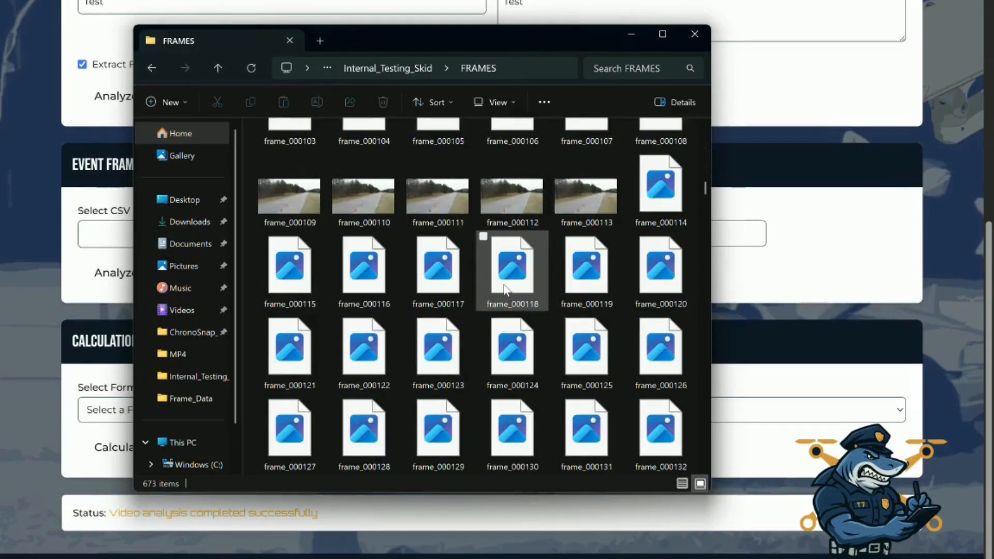
scroll(504, 289, down, 12)
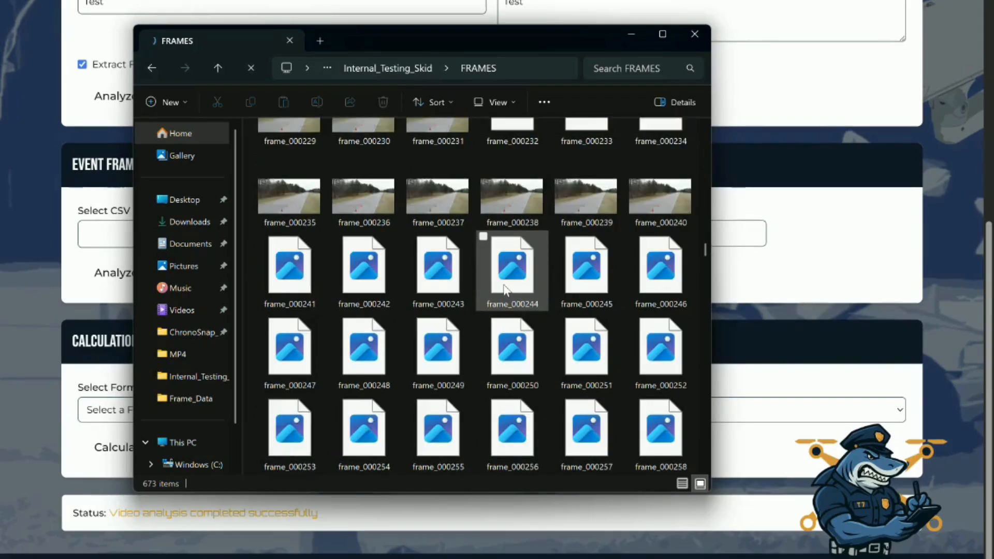
scroll(505, 288, down, 10)
scroll(505, 285, up, 5)
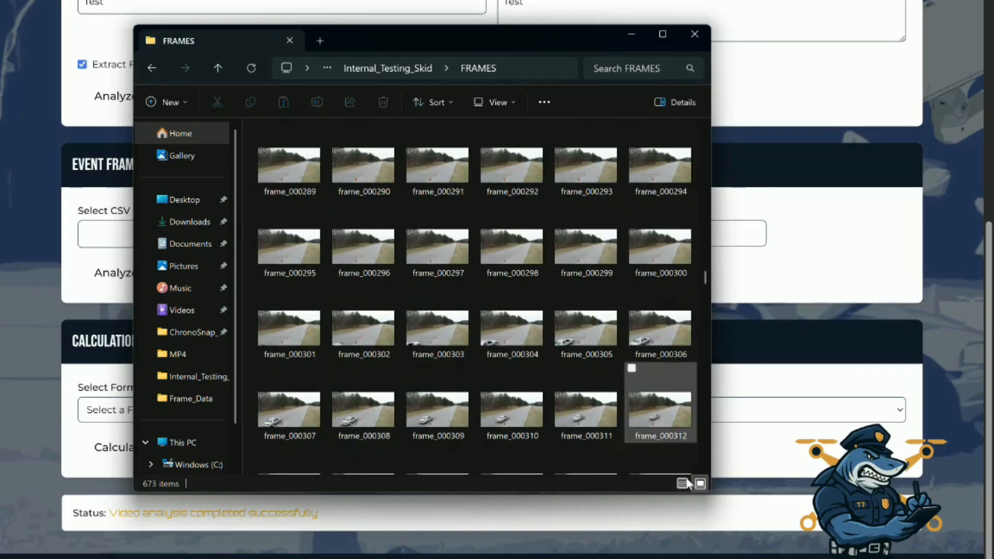
scroll(544, 381, down, 1)
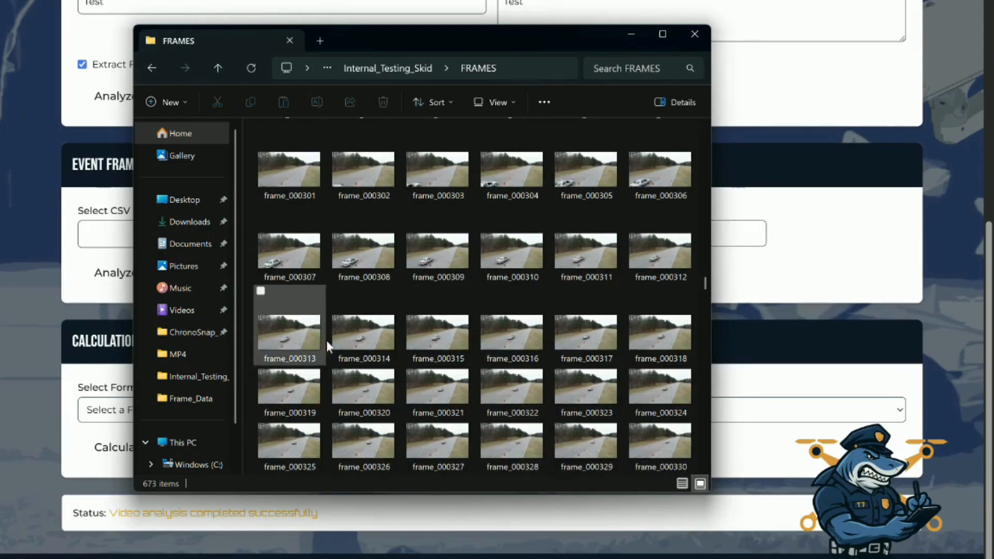
View frame_000316 and compare the car's position with the neighbouring frames, then close the image
double_click(511, 338)
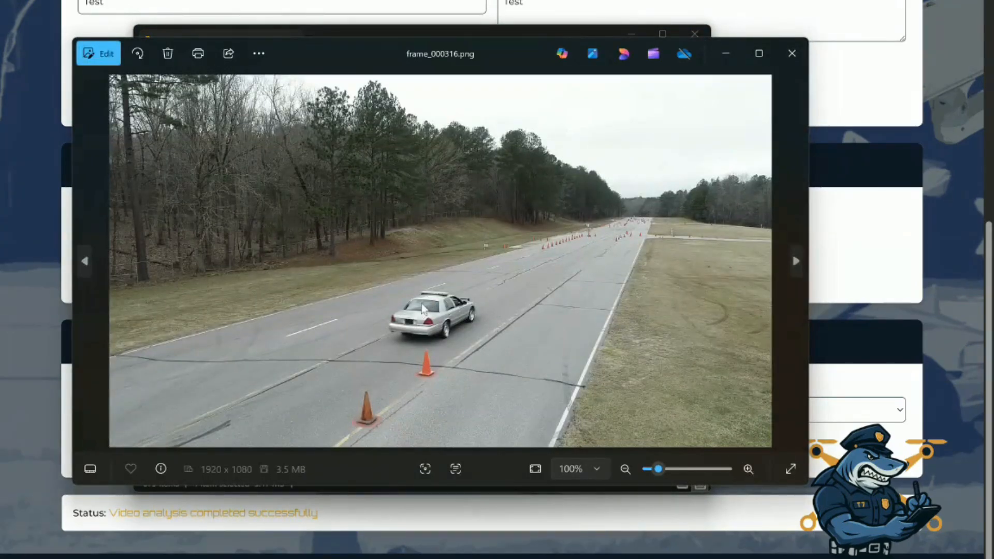
scroll(443, 336, up, 1)
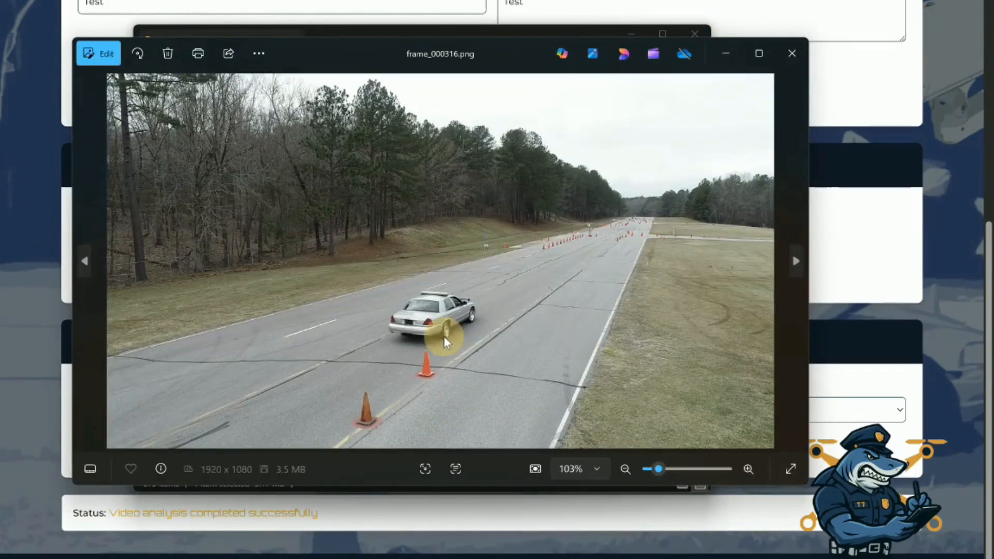
key(Left)
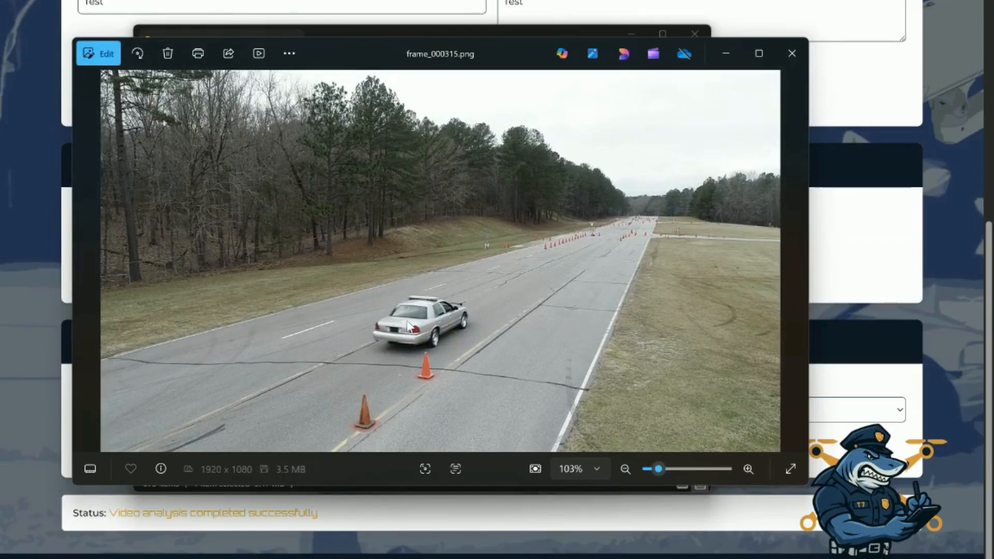
key(Right)
key(Right)
key(Left)
key(Left)
key(Right)
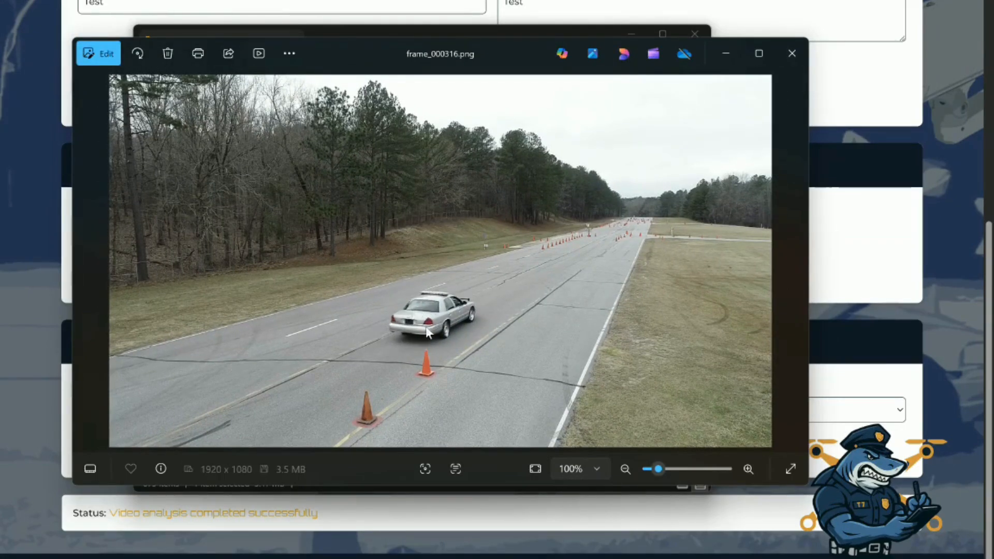
click(792, 53)
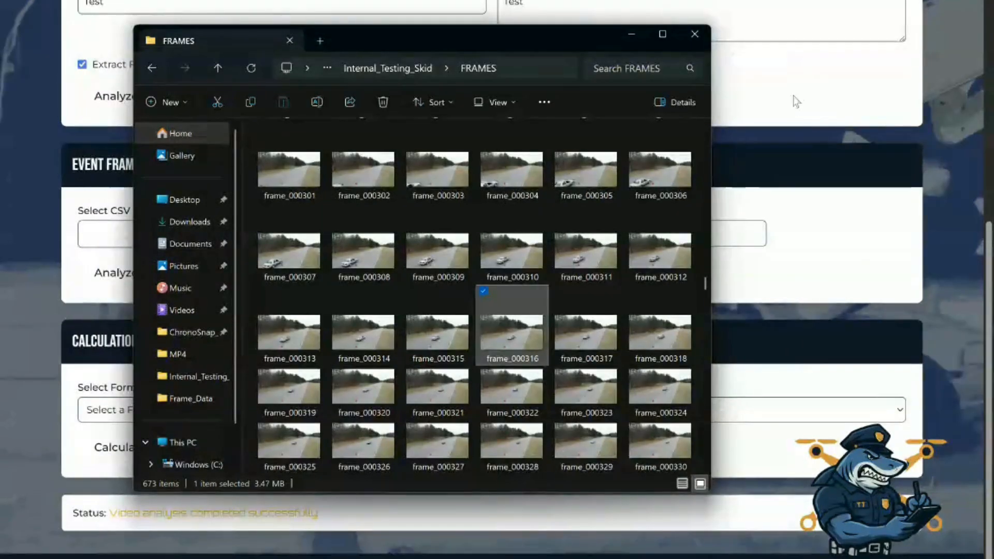
Find and view frame_000388 further along in the skid, then close the image and the folder window
scroll(530, 304, down, 5)
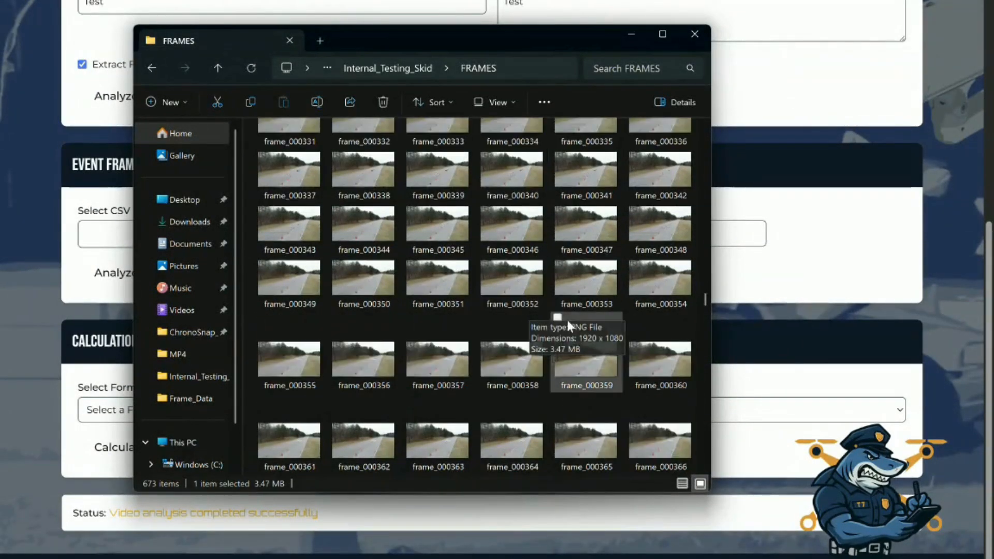
scroll(568, 325, down, 7)
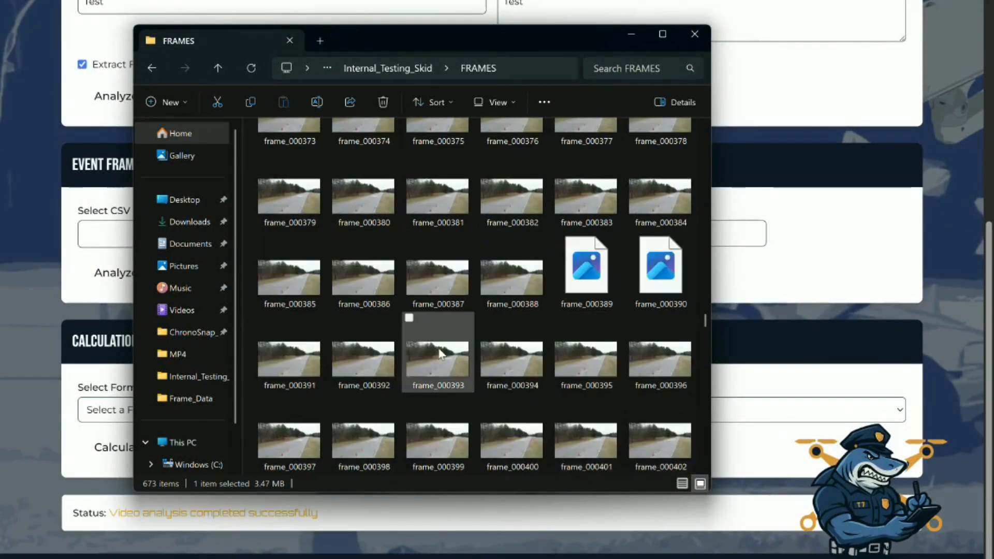
double_click(509, 294)
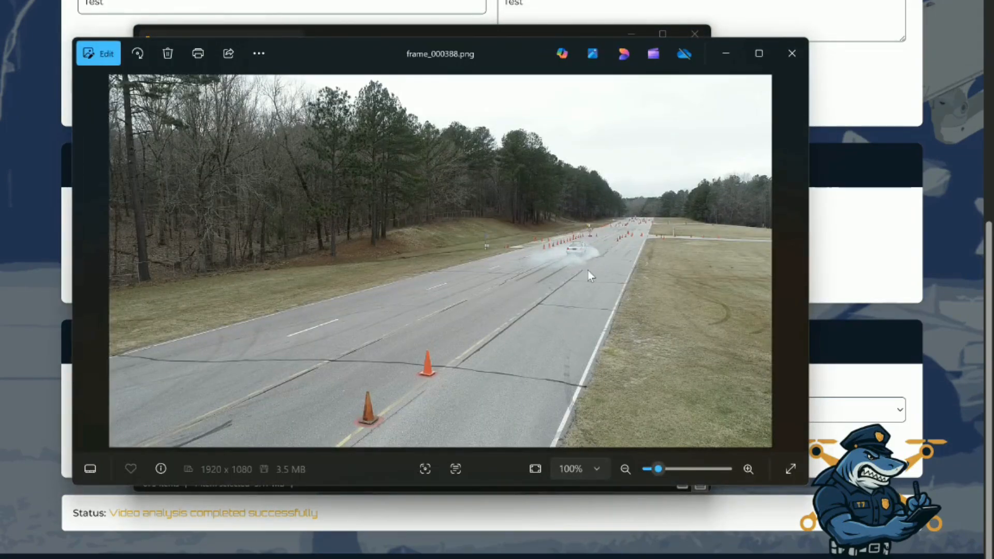
click(792, 53)
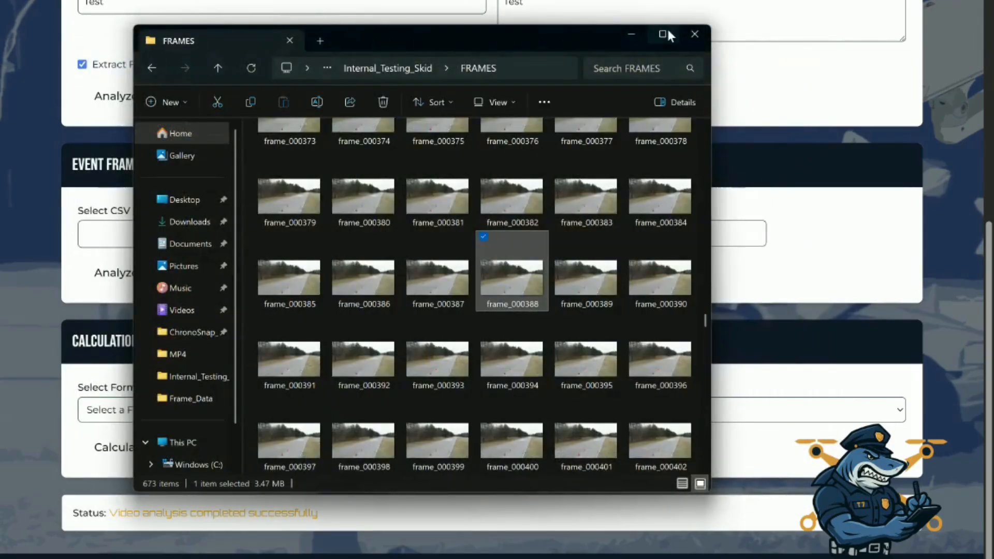
click(694, 35)
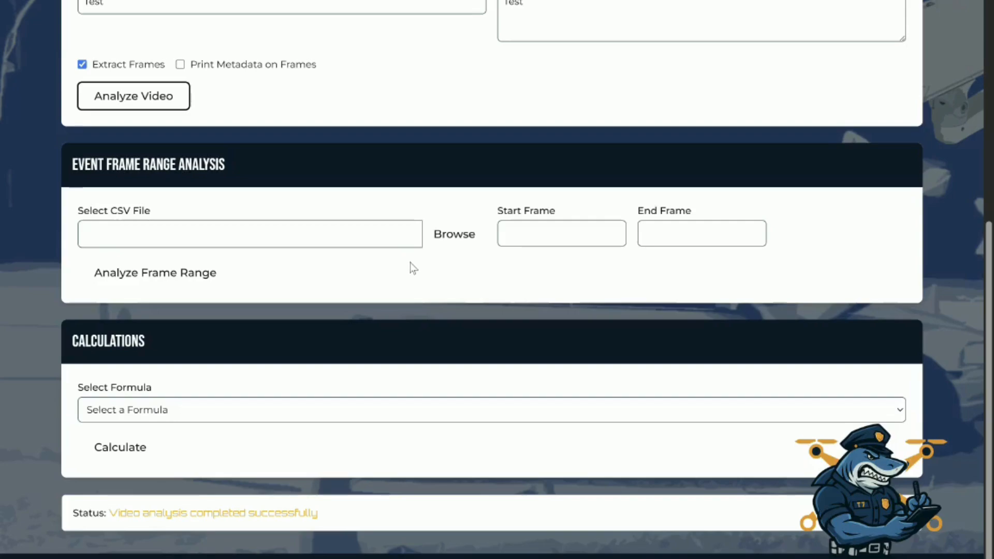
Set the event frame range to start at frame 316 and end at frame 388
click(513, 239)
text(316)
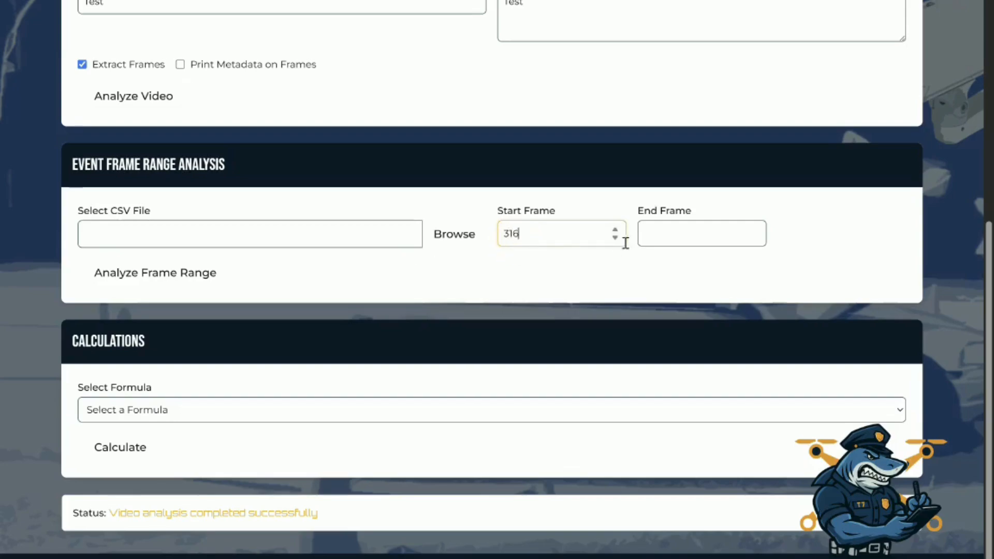
click(676, 233)
text(388)
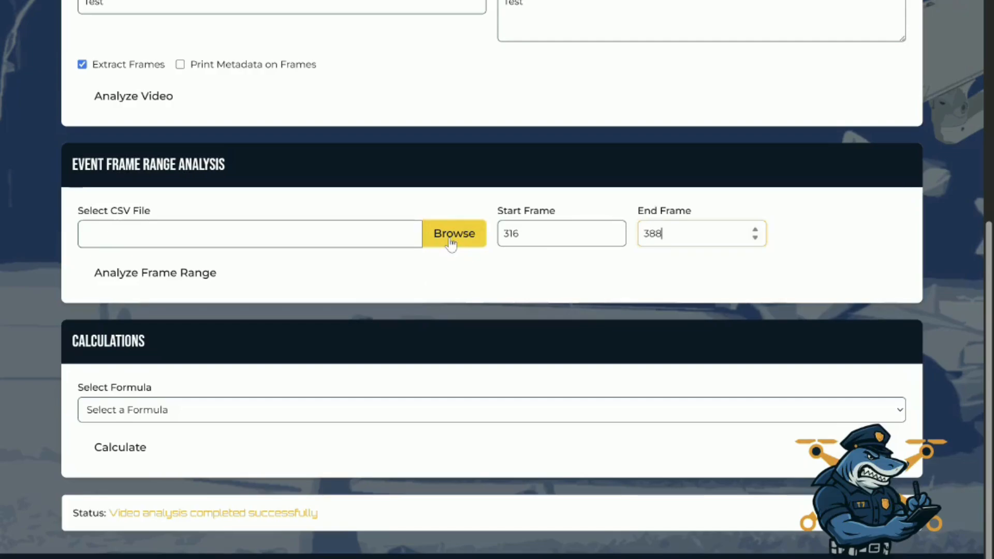
Select the 50.9 Skid_frames CSV file, run the frame range analysis and dismiss its completion message
click(451, 244)
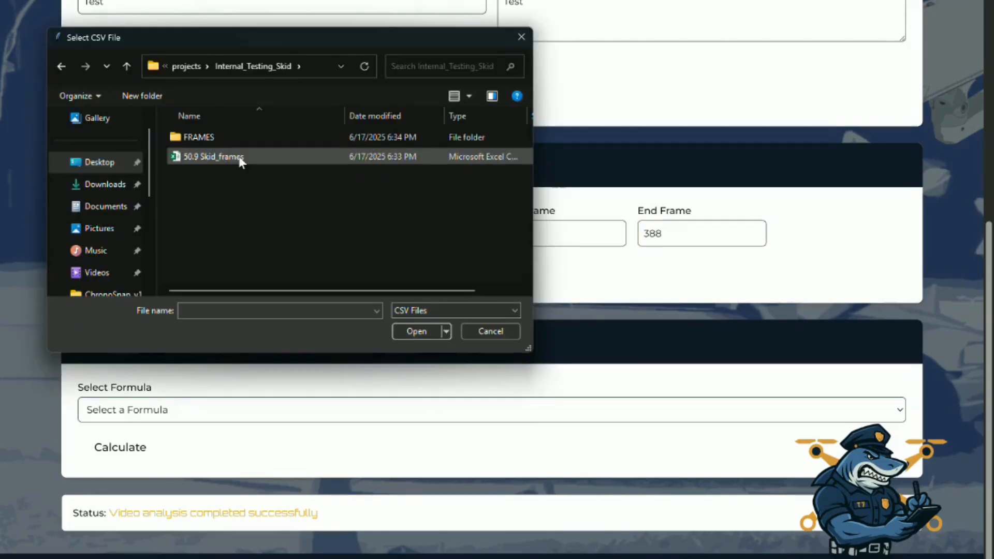
double_click(239, 160)
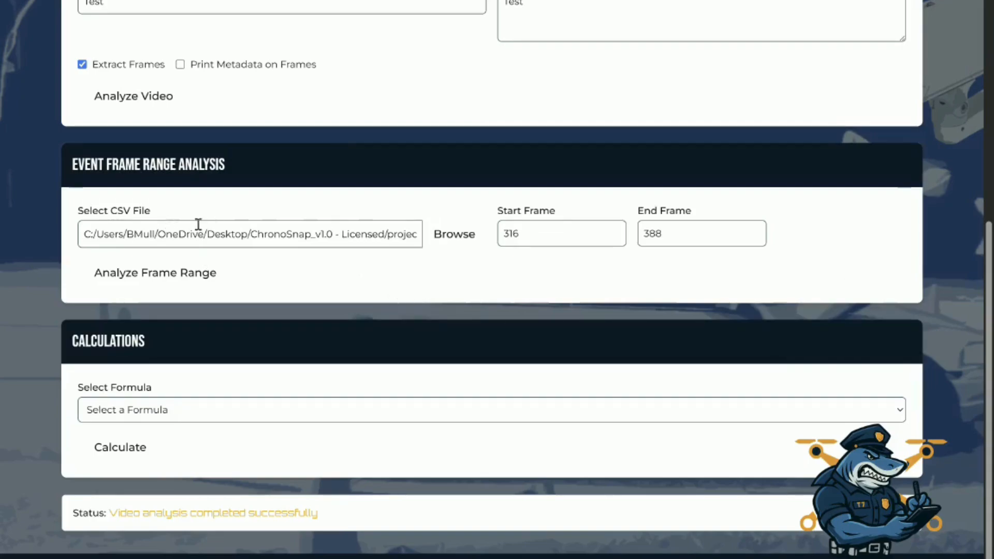
click(141, 271)
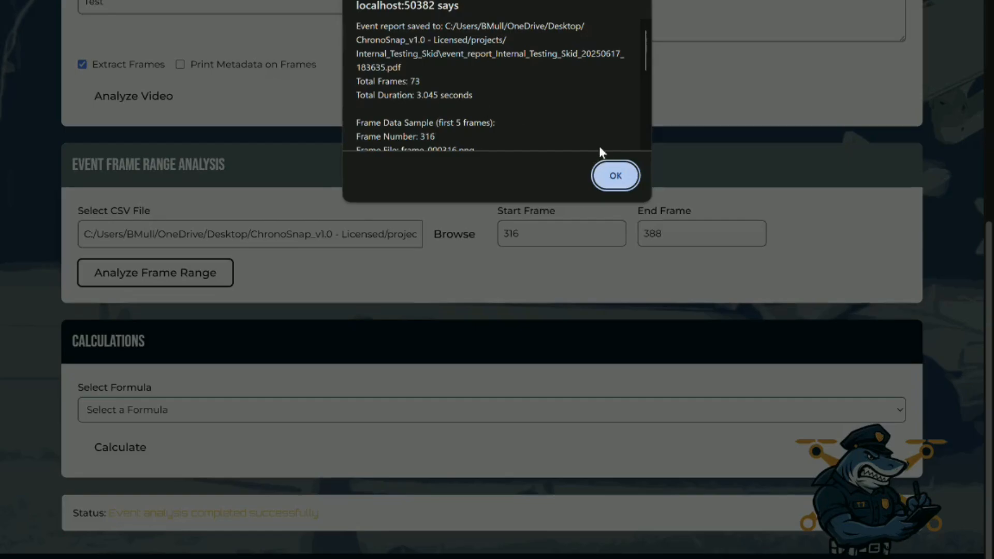
click(616, 176)
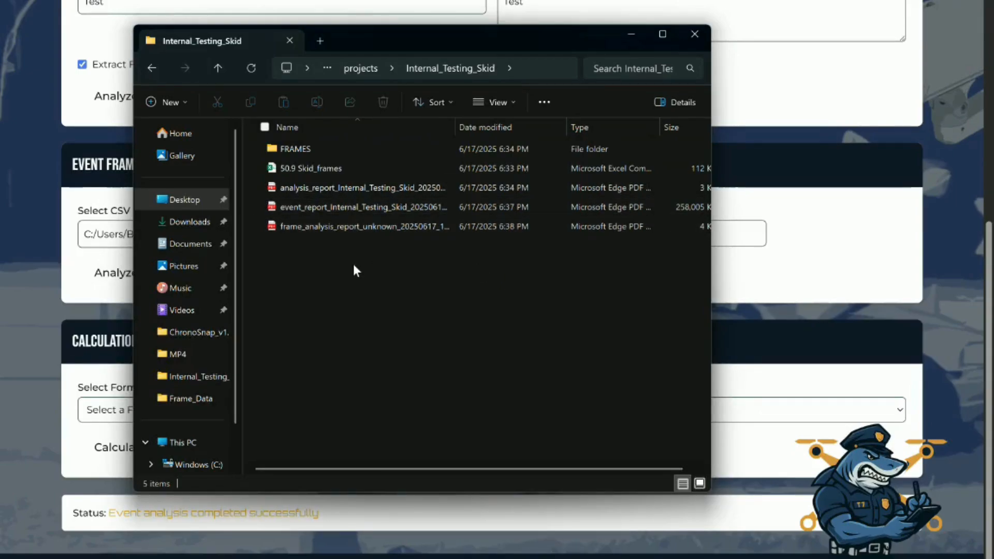
Open the event report PDF in the project folder, review its event details and the first frame pages, then close it
double_click(309, 208)
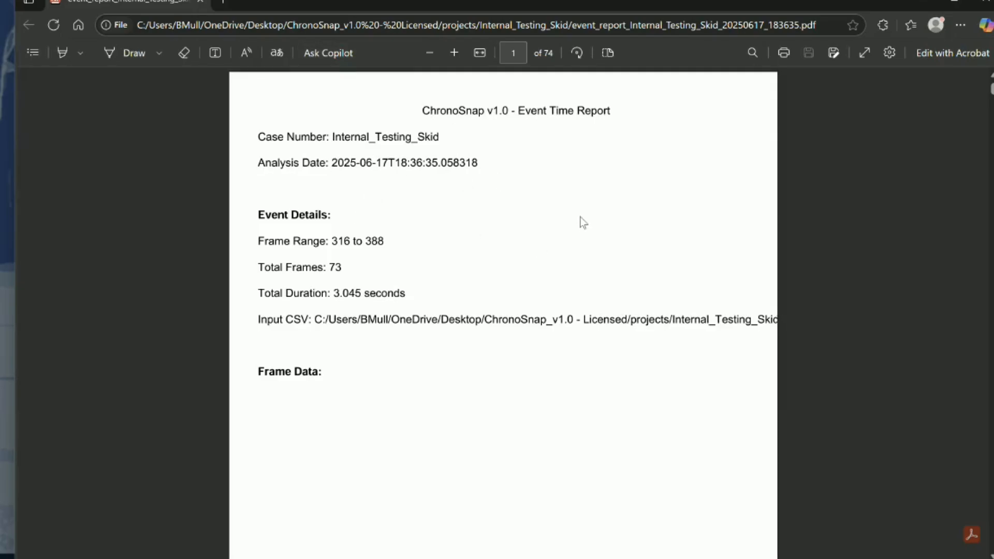
scroll(581, 217, down, 15)
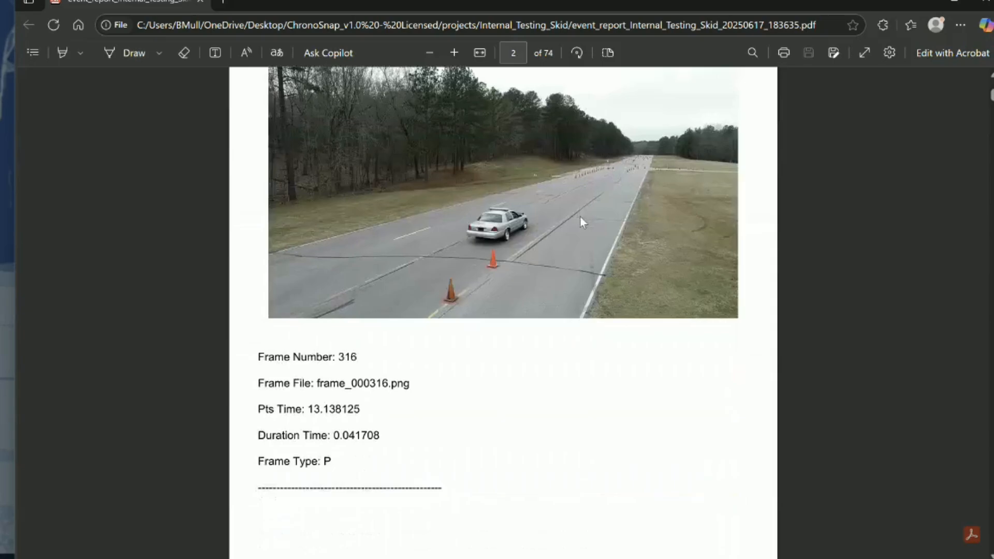
scroll(542, 162, down, 1)
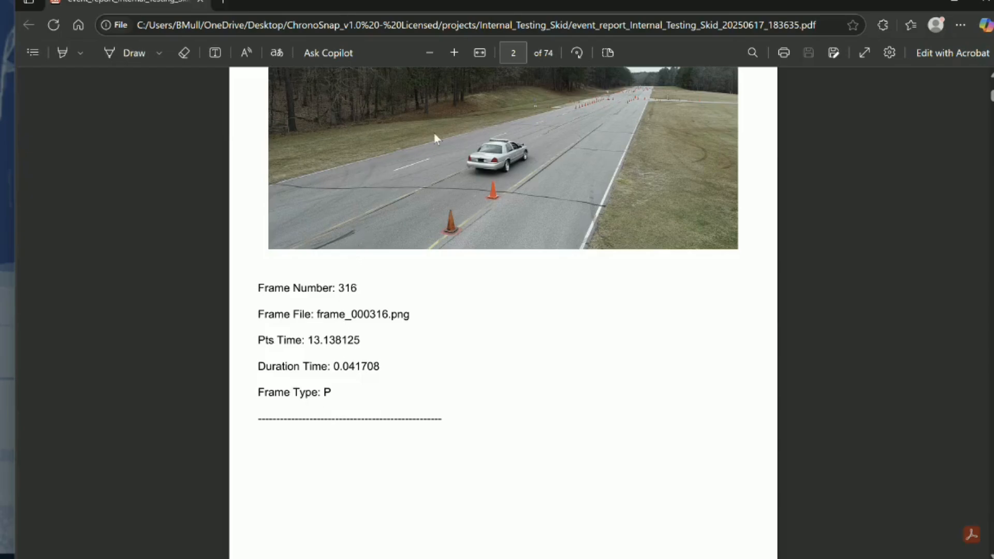
scroll(464, 222, down, 20)
scroll(463, 231, down, 20)
scroll(464, 230, down, 15)
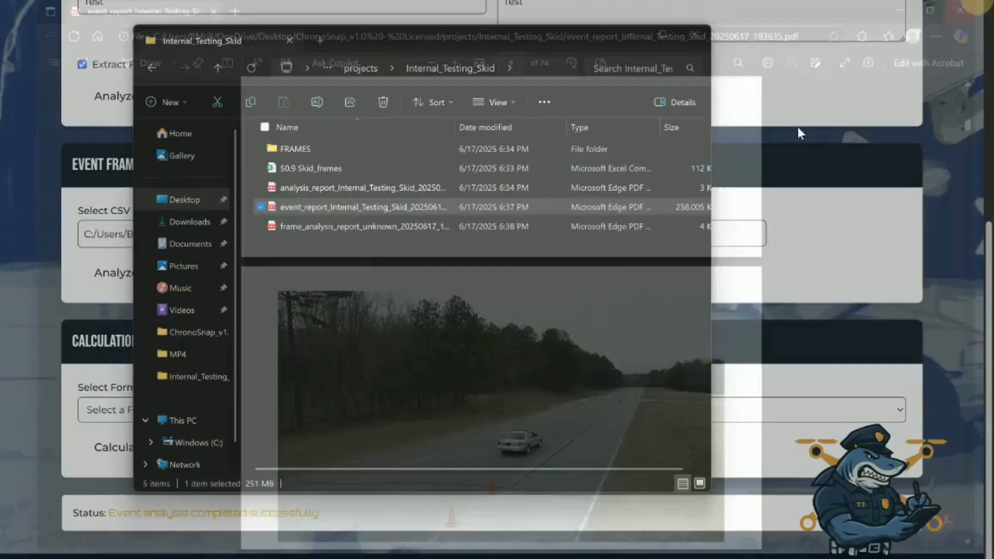
Open the frame analysis report PDF, review the frame pair comparisons and SSIM scores, then close the report and the folder window
double_click(330, 228)
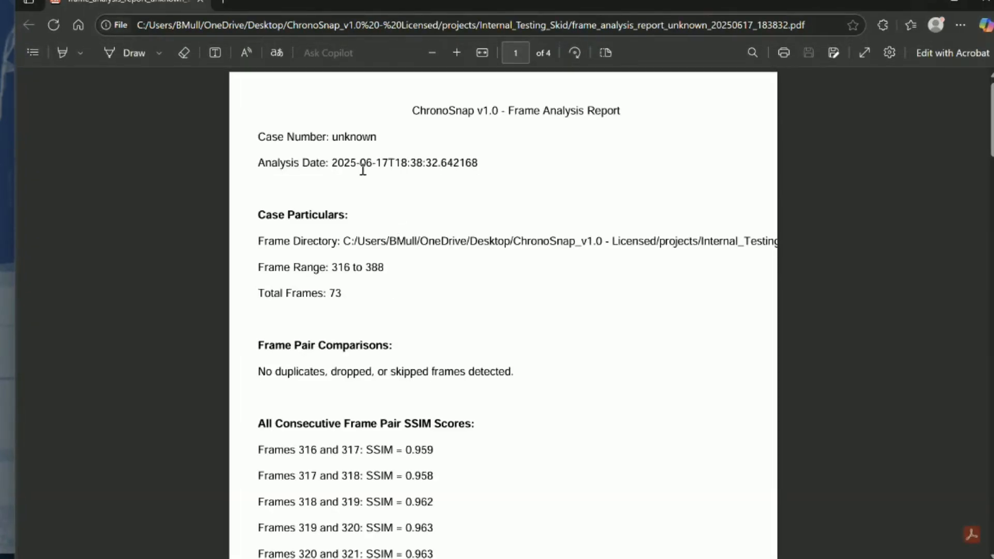
scroll(523, 207, down, 1)
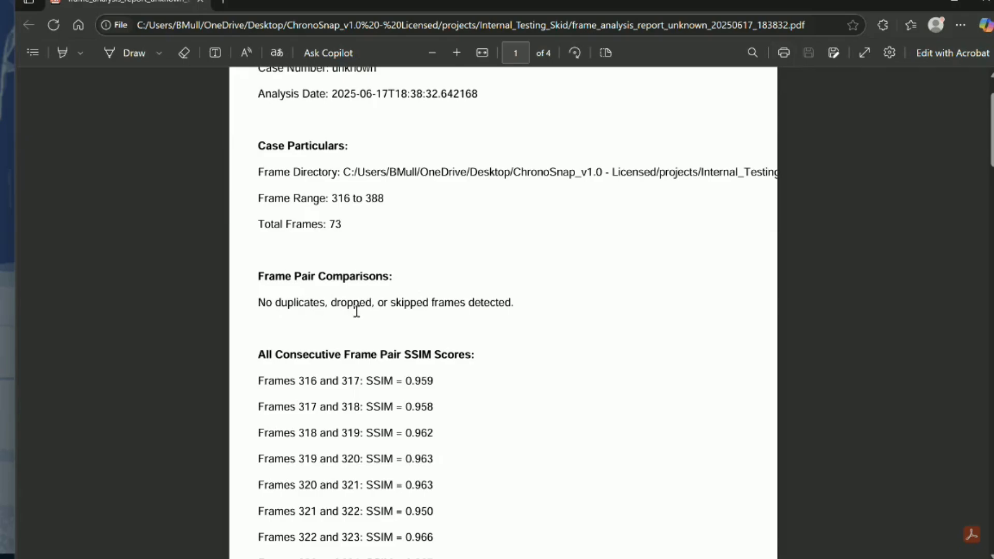
scroll(598, 253, down, 5)
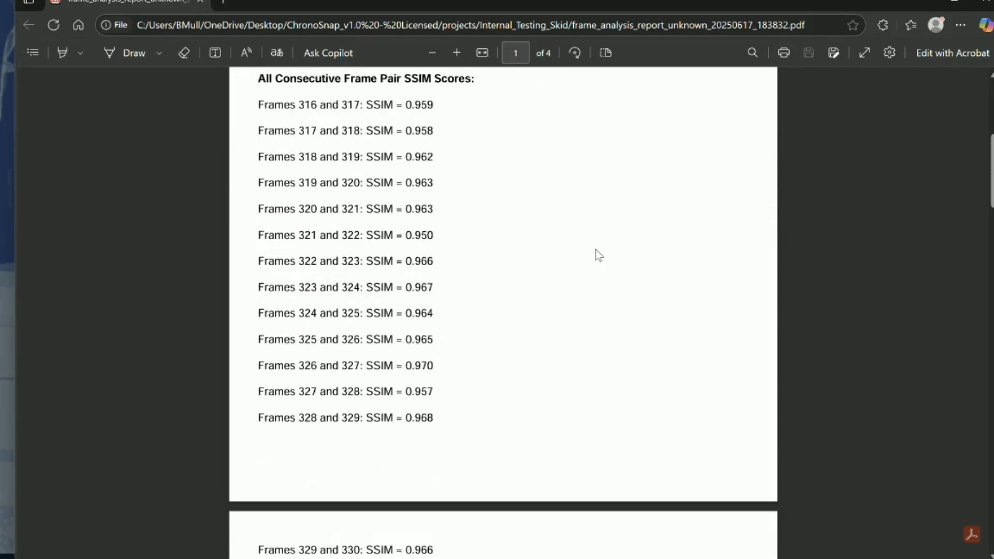
scroll(598, 254, down, 3)
scroll(523, 302, down, 9)
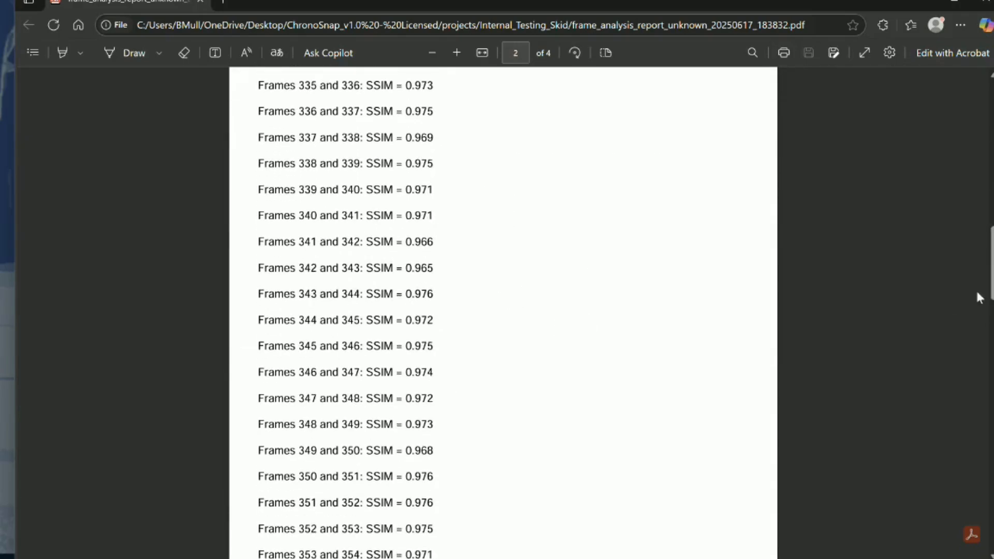
drag(989, 266, 985, 114)
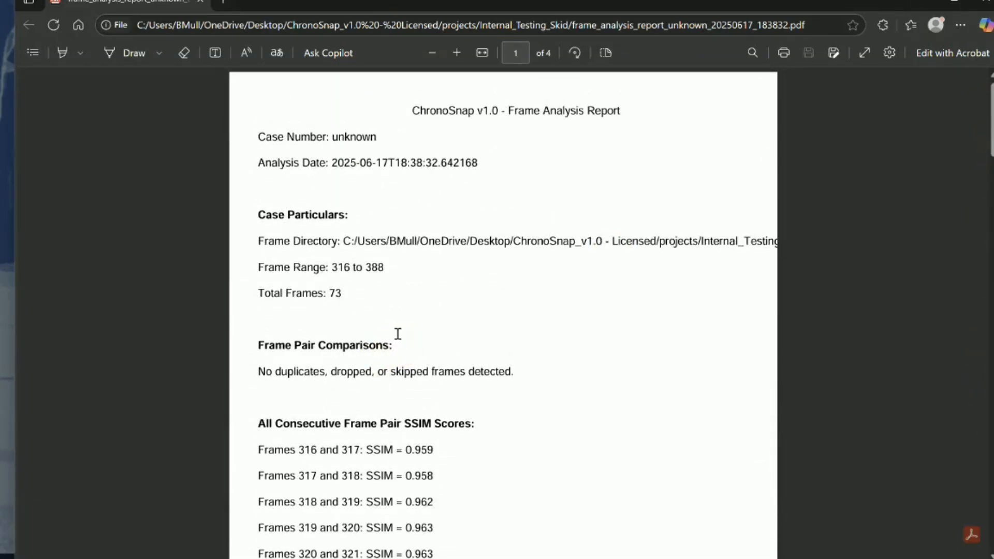
click(987, 4)
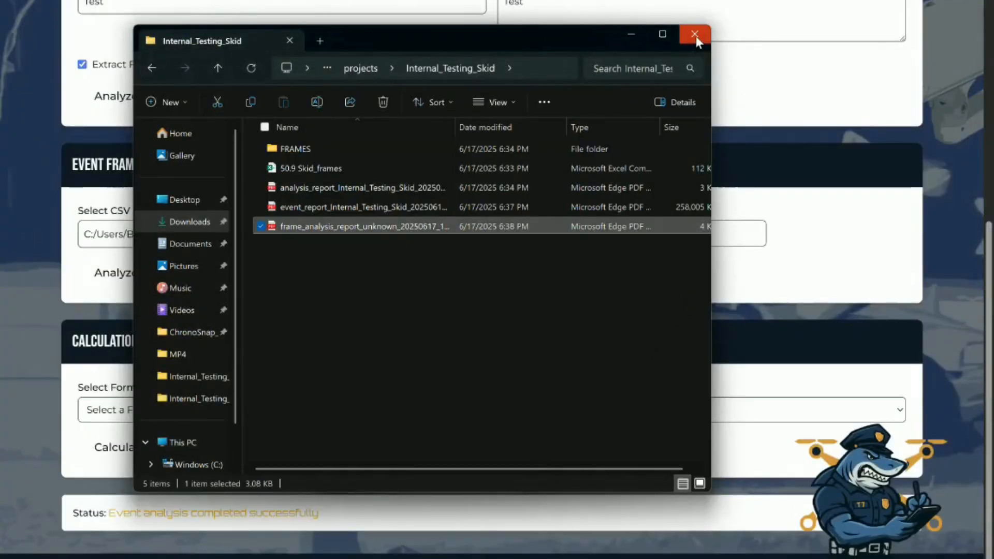
click(695, 35)
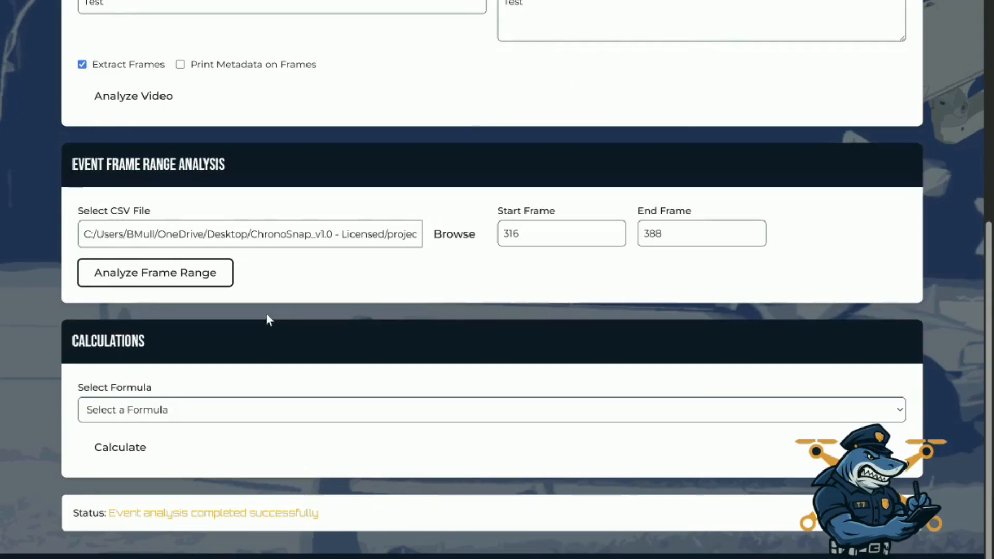
Choose the Speed to a Stop formula and enter a time of 3.045 seconds and a roadway drag factor of 0.76
click(147, 413)
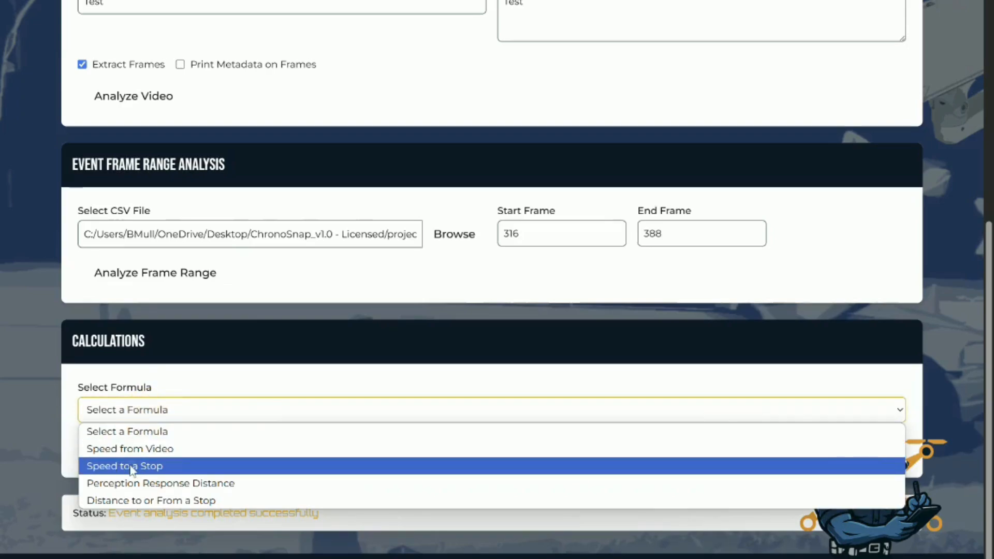
click(132, 468)
click(143, 468)
text(3.045)
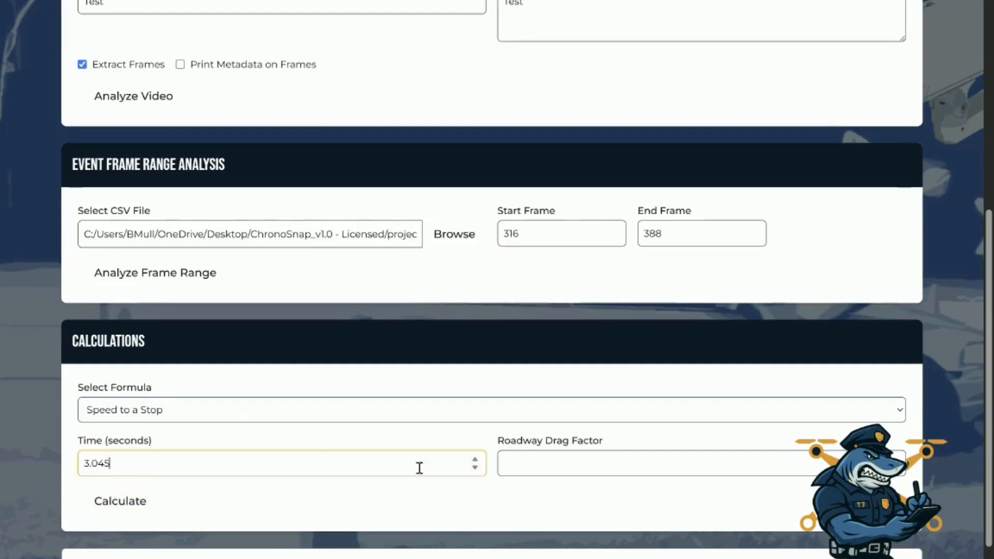
click(533, 468)
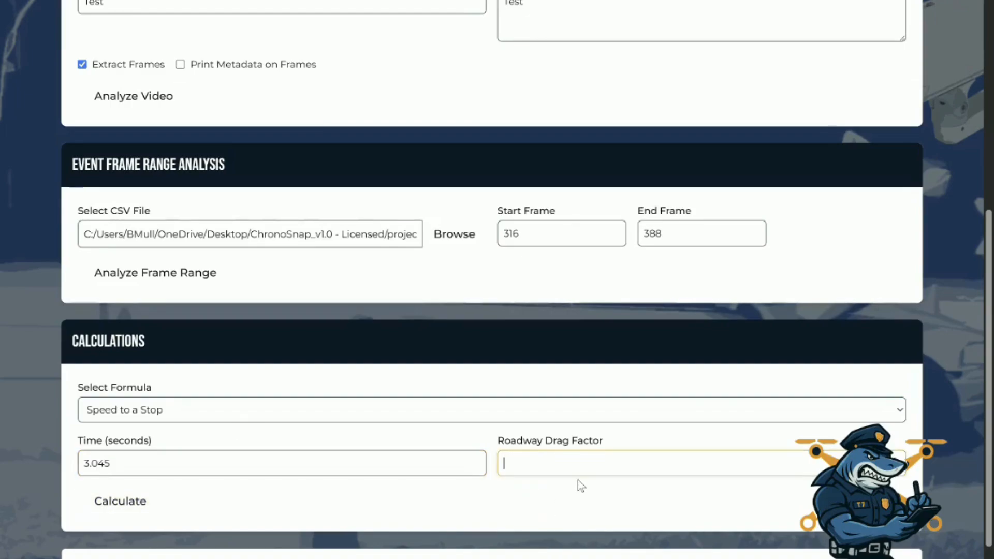
text(0.76)
Run the Speed to a Stop calculation and dismiss the message about the saved report
scroll(560, 274, down, 1)
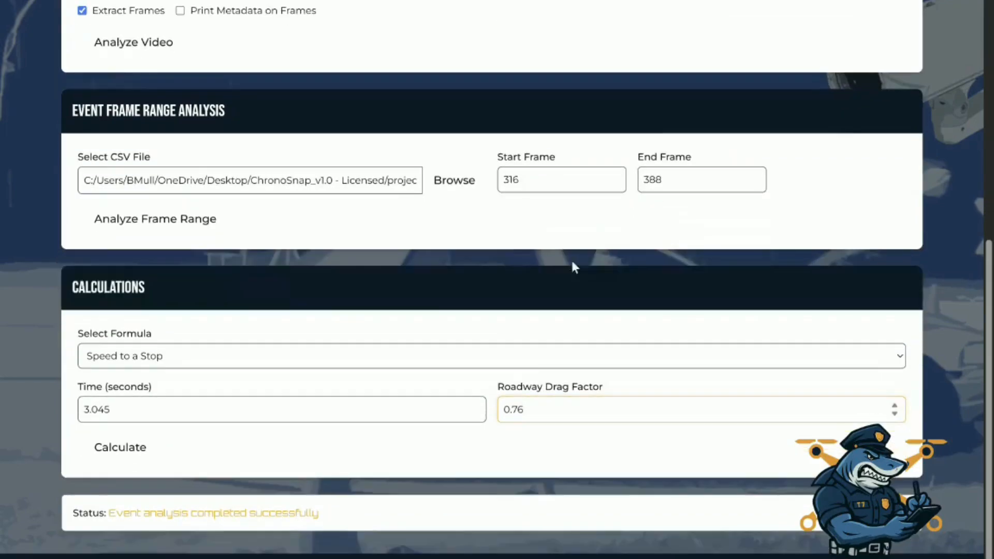
click(132, 460)
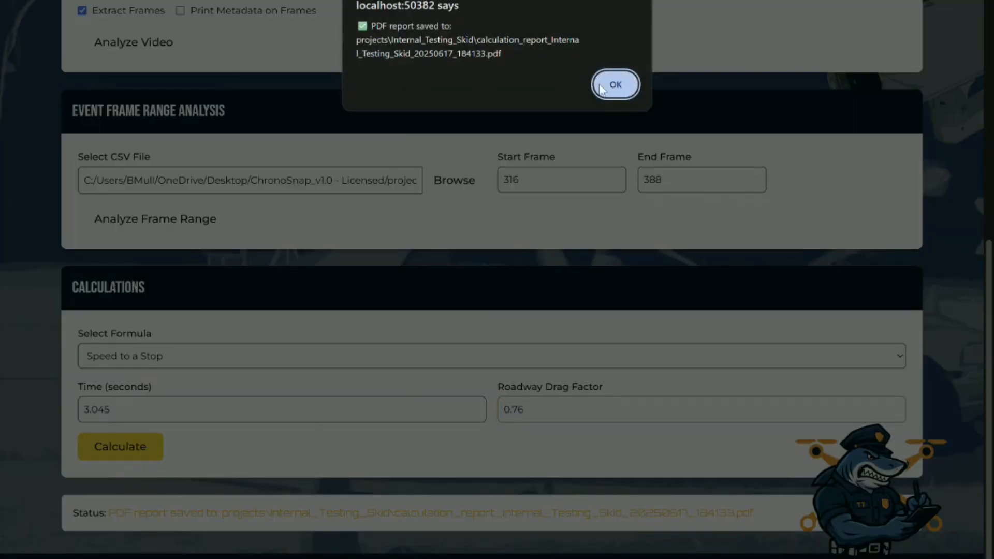
click(603, 87)
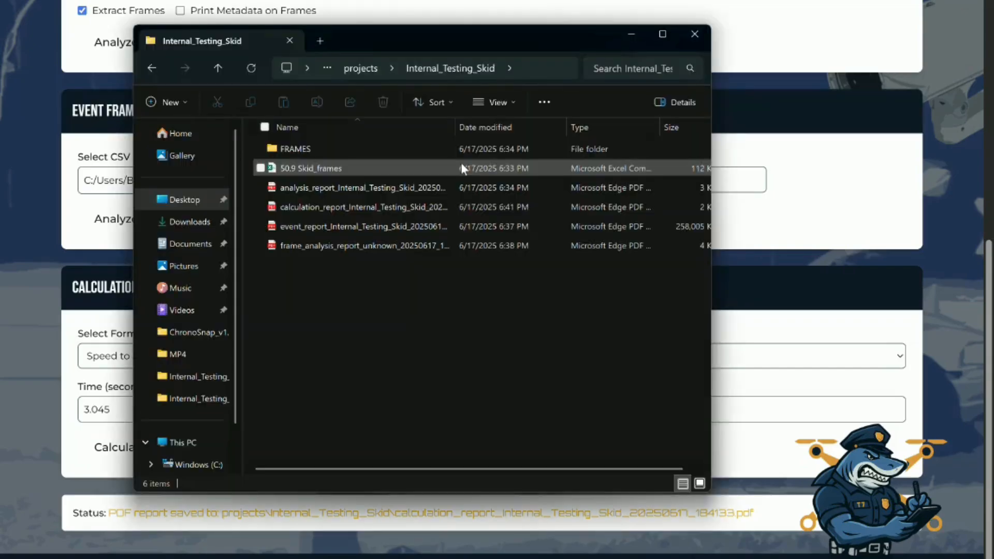
Open the calculation report PDF, review its inputs, calculation steps and resulting speed in mph, then close the report and the folder window
double_click(360, 207)
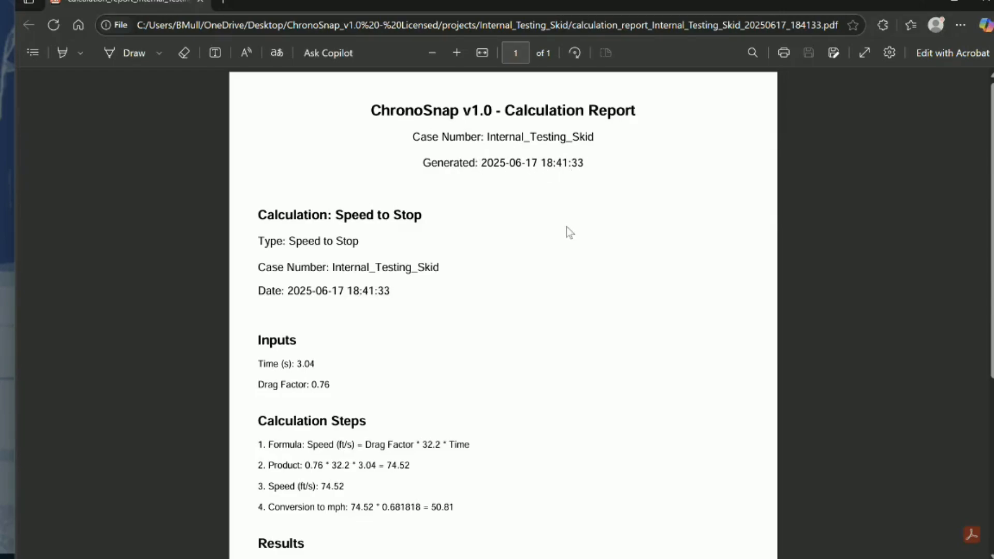
scroll(282, 179, down, 2)
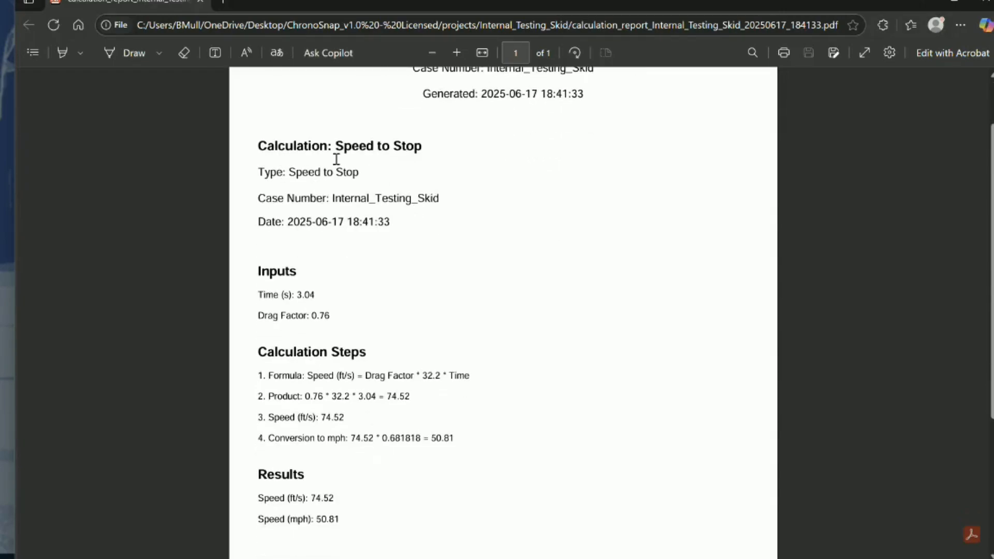
scroll(442, 150, down, 4)
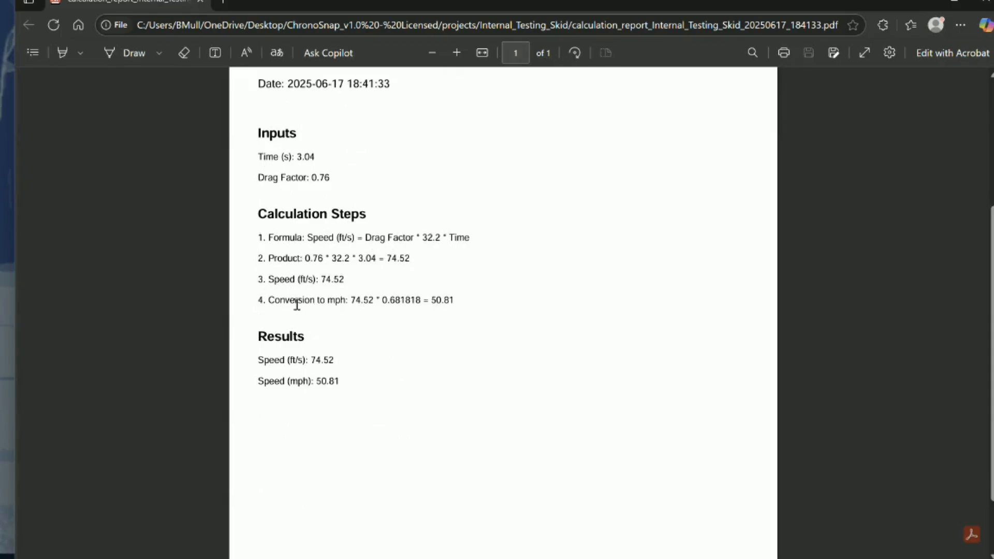
drag(313, 383, 327, 404)
click(307, 383)
click(382, 416)
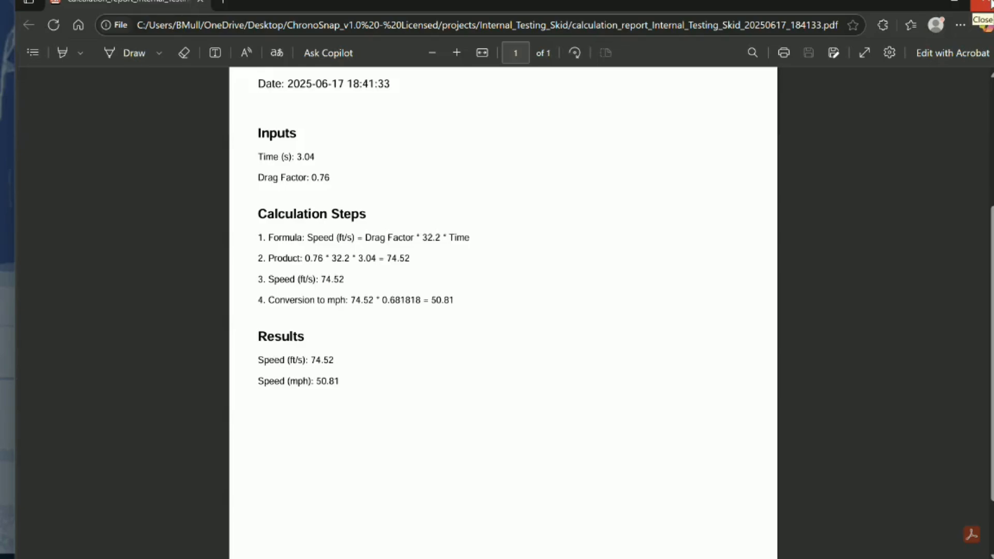
click(987, 4)
click(704, 37)
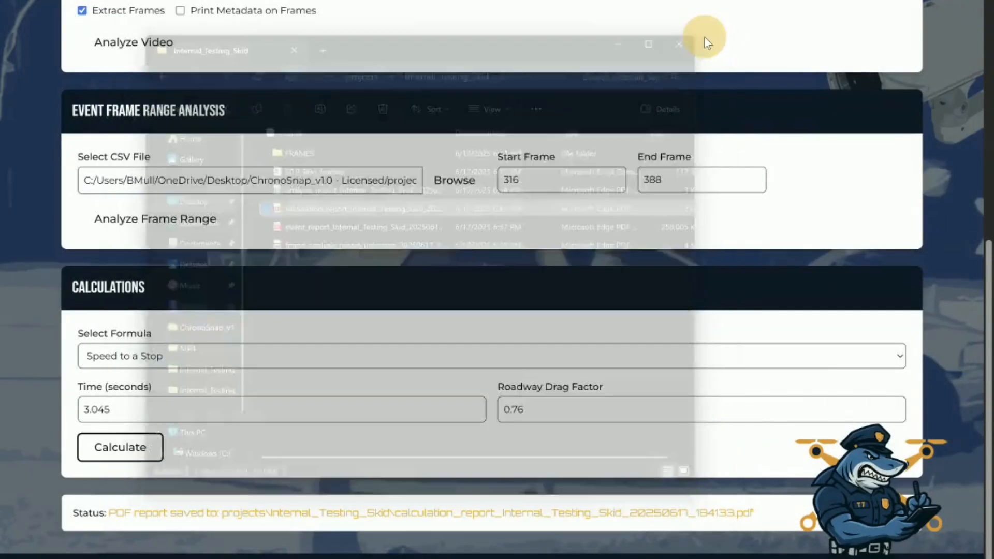